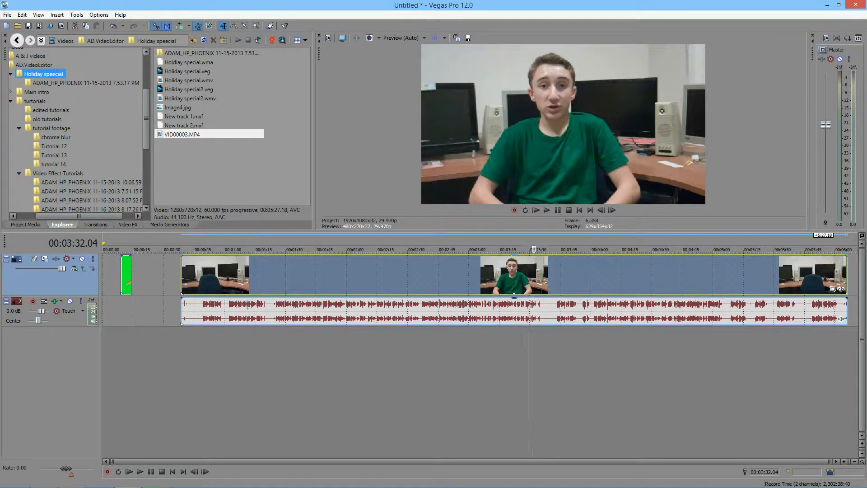
Lengthen the green-screen pterodactyl clip so it begins at the timeline's start, and park the playhead on it.
mouse_move(131, 276)
mouse_down()
mouse_move(162, 275)
mouse_move(121, 275)
mouse_up()
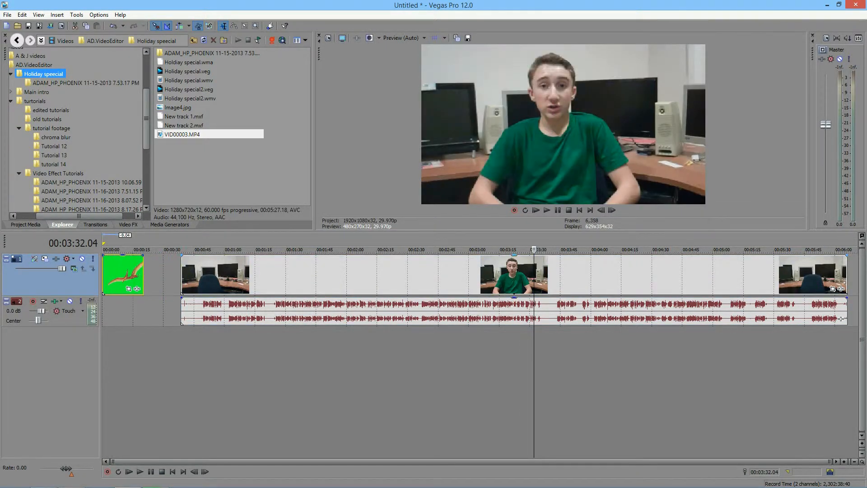
click(216, 276)
click(238, 276)
click(294, 275)
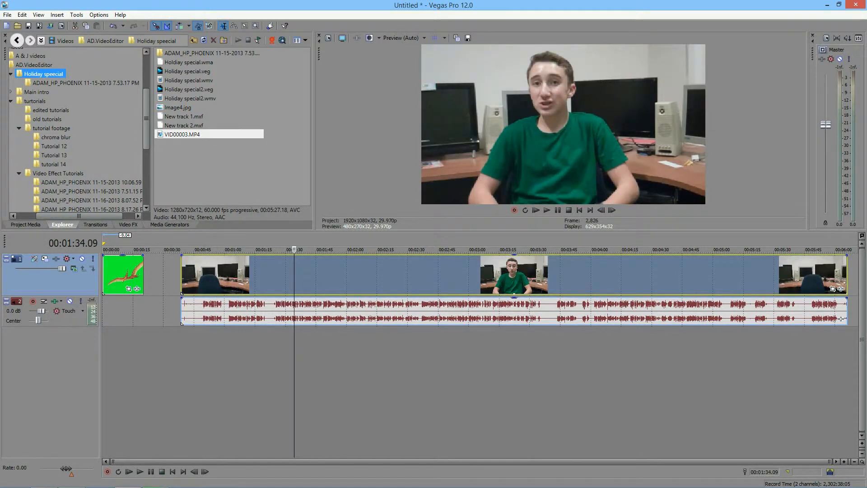
click(158, 275)
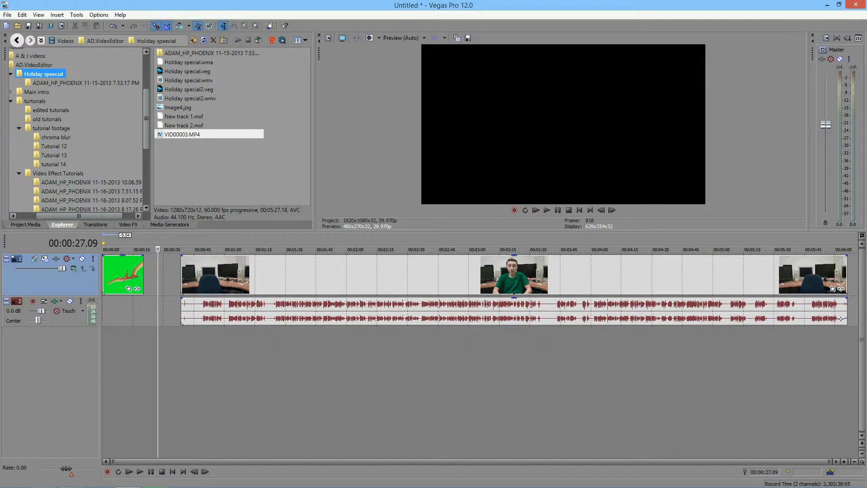
click(148, 275)
click(139, 273)
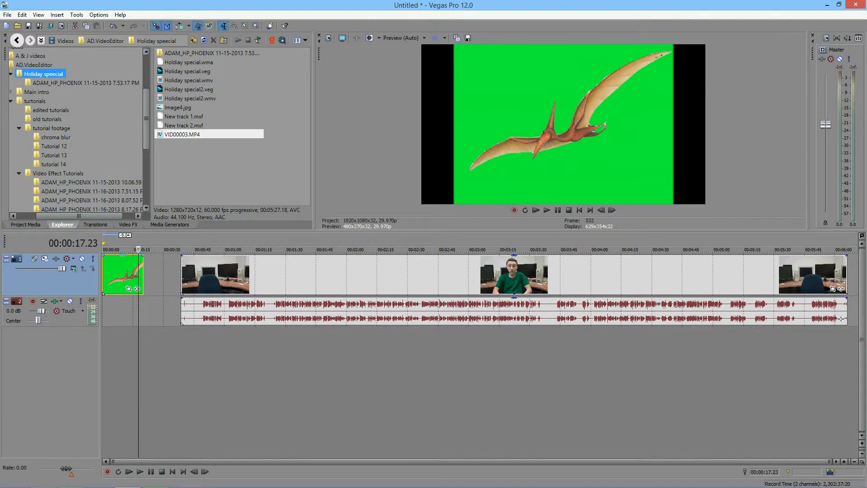
Turn off Maintain Aspect Ratio for the pterodactyl clip so it fills the frame.
right_click(135, 277)
mouse_move(194, 414)
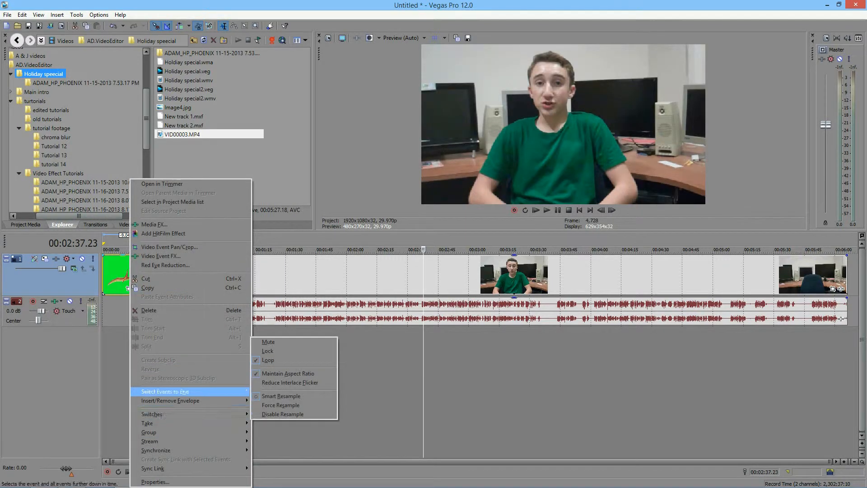
click(289, 374)
Add the Sony Chroma Keyer effect to the pterodactyl clip.
click(117, 274)
click(137, 288)
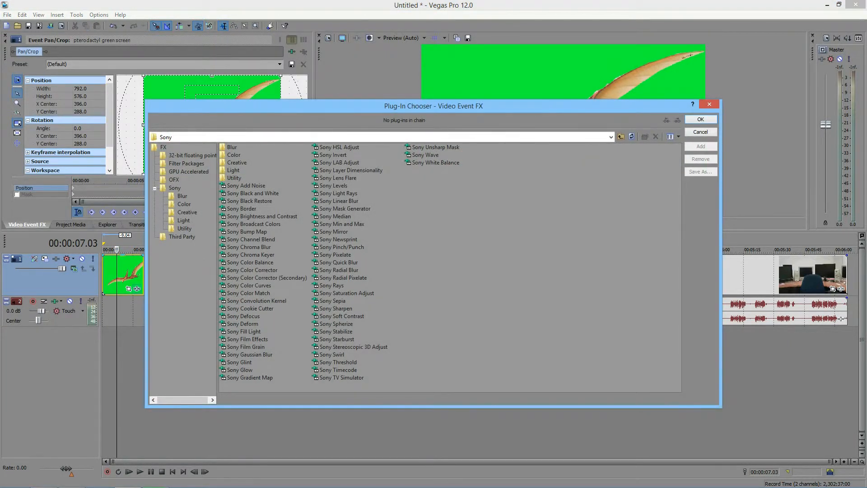
click(251, 255)
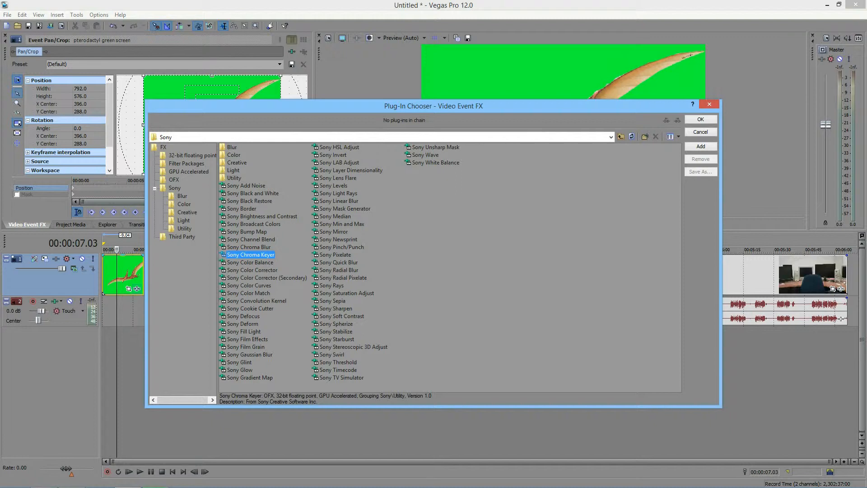
click(701, 147)
click(700, 119)
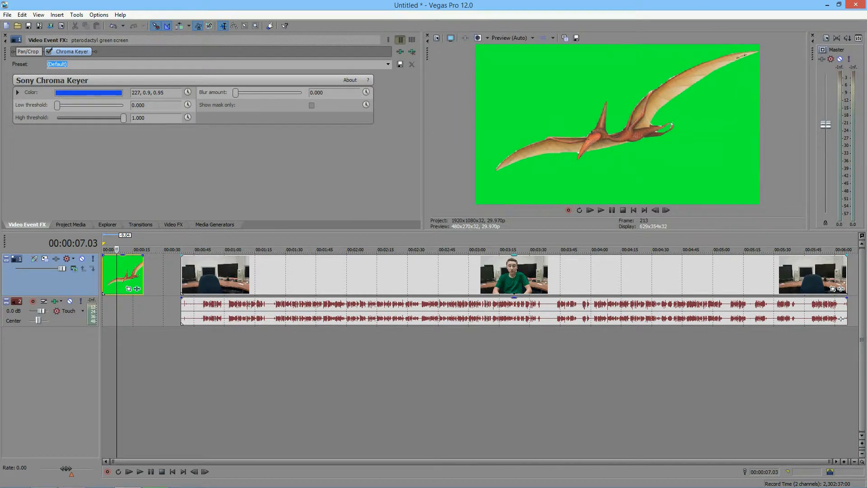
Enlarge the preview area and set the keyer's colour to green, HSV 147, 1.0, 1.0.
drag(424, 230, 425, 278)
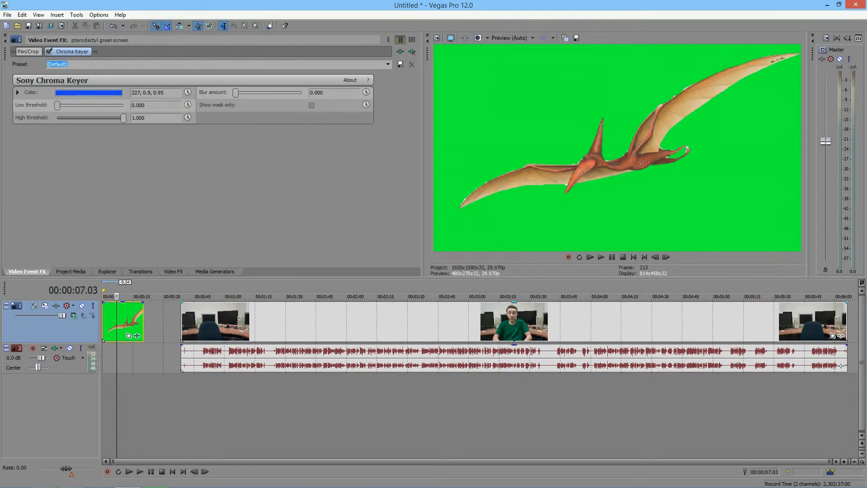
click(89, 93)
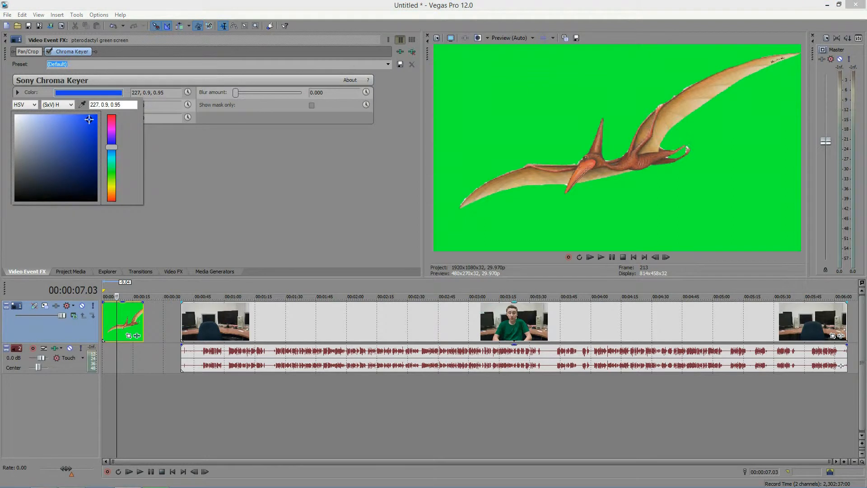
drag(112, 147, 112, 165)
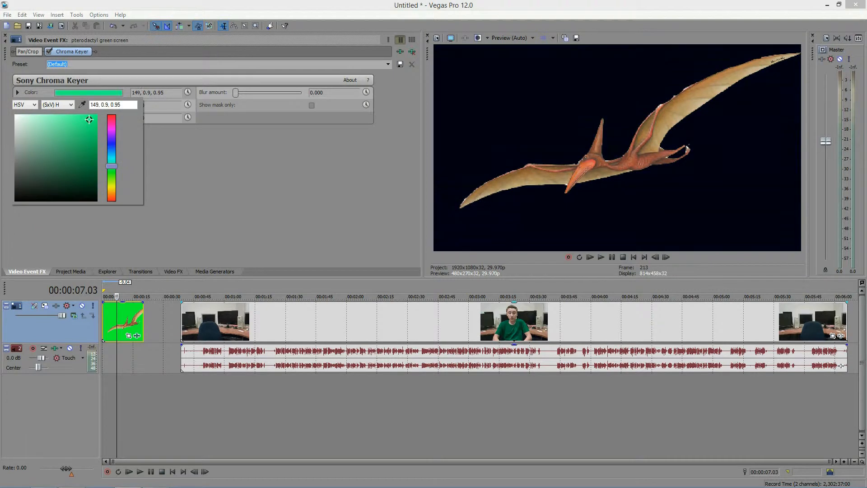
click(98, 114)
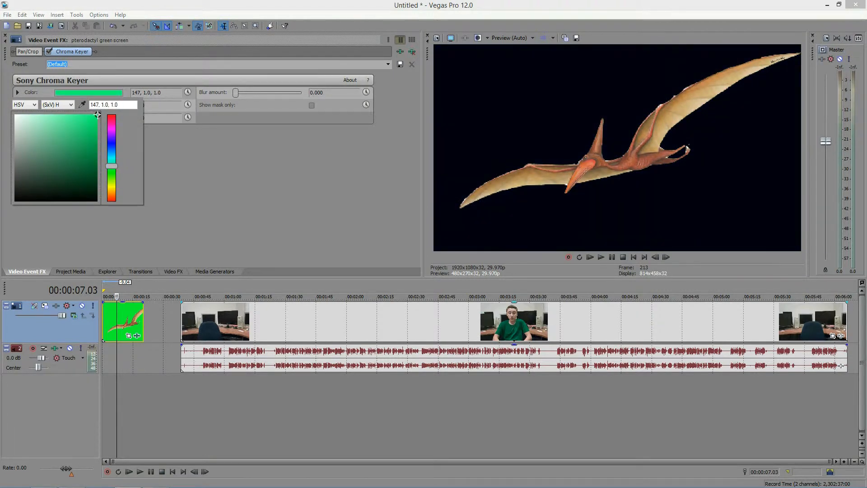
key(Escape)
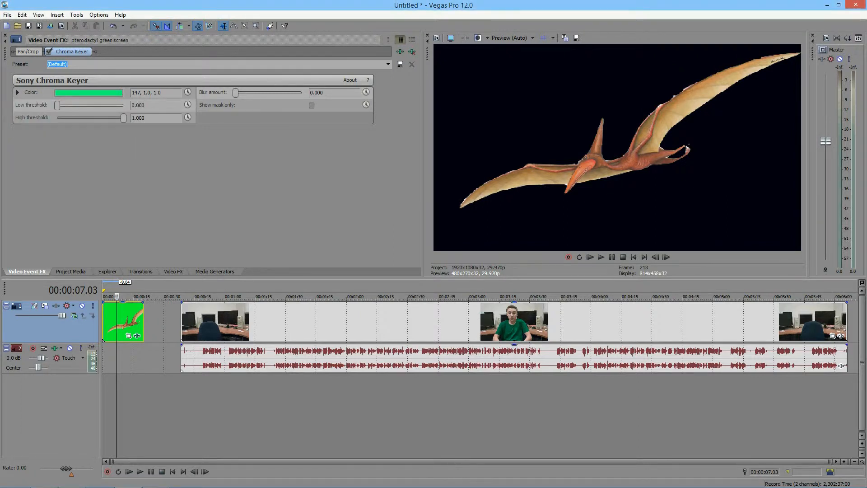
Layer the pterodactyl clip on a new video track above the footage, with both starting at zero, and play the composite.
right_click(64, 398)
click(90, 415)
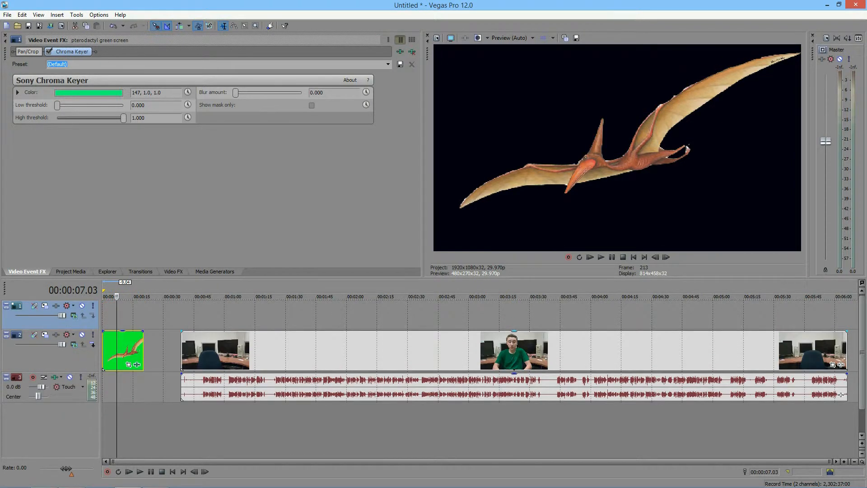
drag(123, 350, 123, 321)
drag(252, 350, 175, 350)
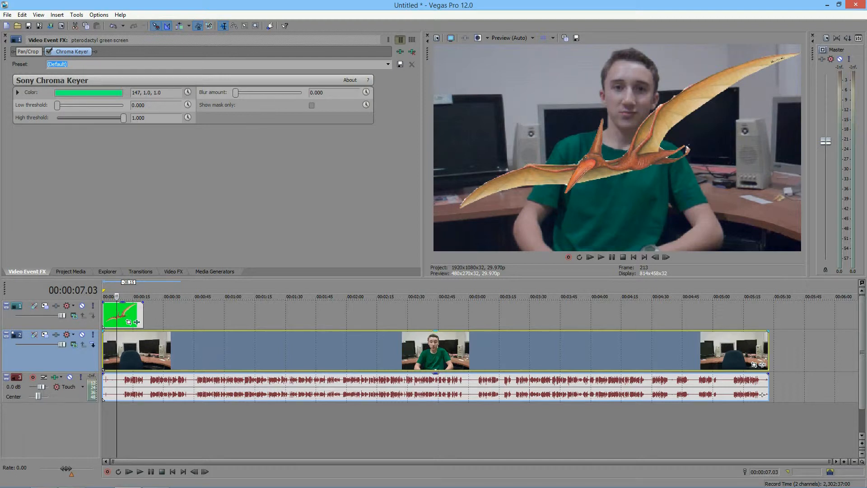
key(space)
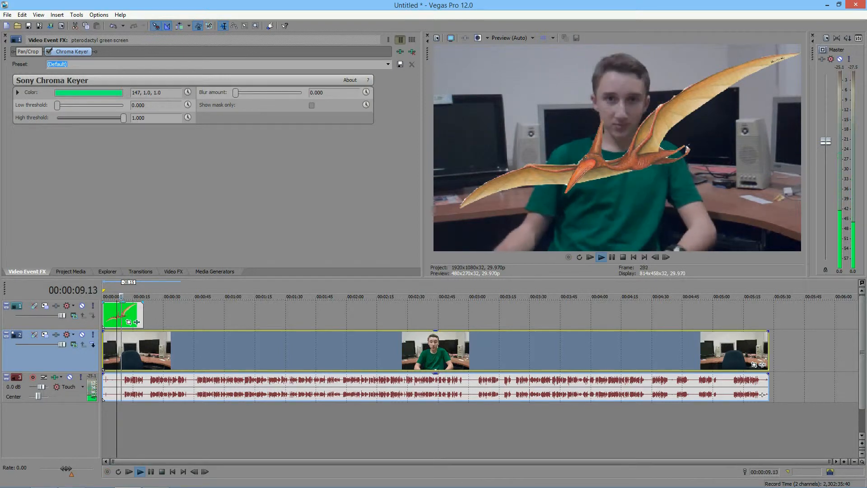
key(Return)
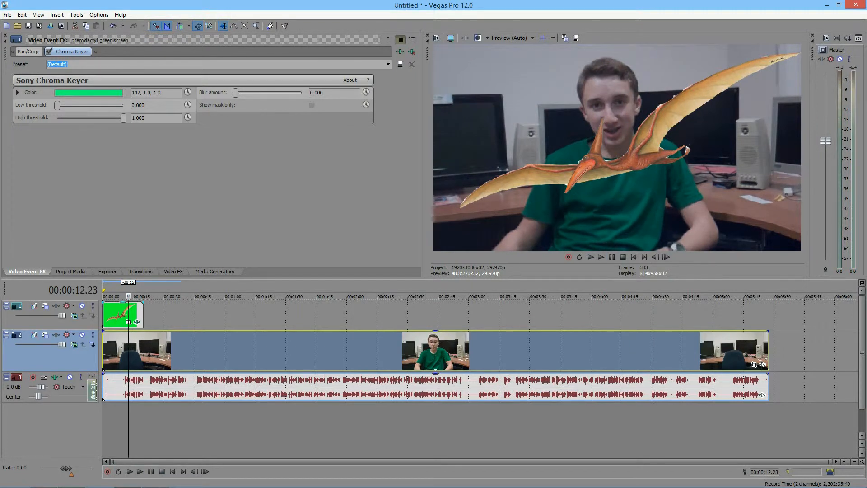
Try different keyer thresholds on the pterodactyl clip, settling on low threshold 0.102 and high threshold 0.401.
mouse_move(123, 118)
mouse_down()
mouse_move(57, 117)
mouse_move(124, 118)
mouse_up()
mouse_move(57, 106)
mouse_down()
mouse_move(116, 105)
mouse_move(57, 105)
mouse_up()
mouse_move(123, 117)
mouse_down()
mouse_move(57, 118)
mouse_move(123, 117)
mouse_move(58, 117)
mouse_move(123, 117)
mouse_move(58, 117)
mouse_move(65, 105)
mouse_move(124, 104)
mouse_up()
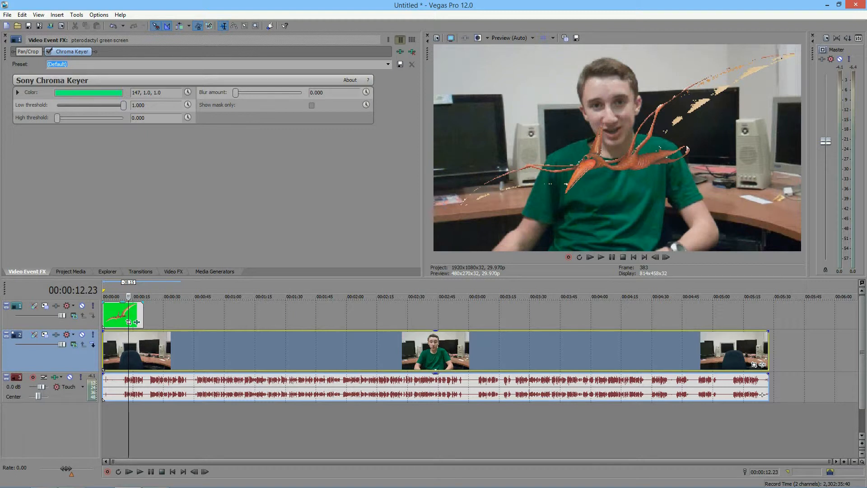
drag(123, 104, 104, 118)
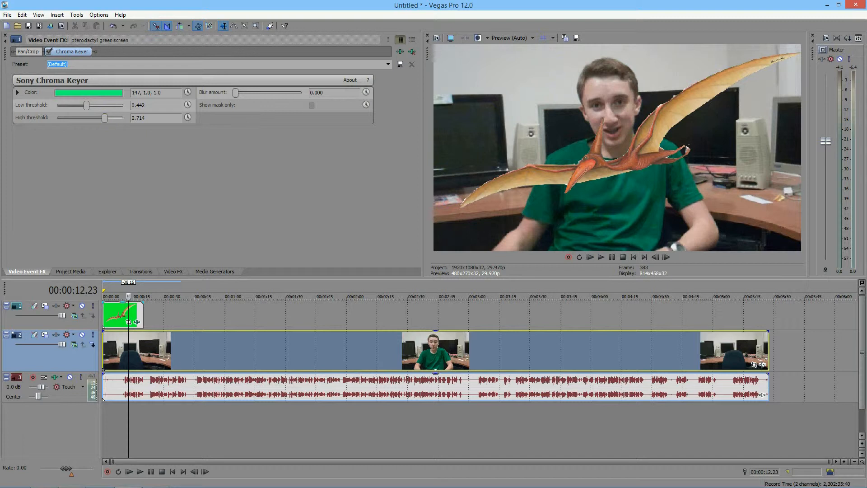
drag(86, 105, 64, 105)
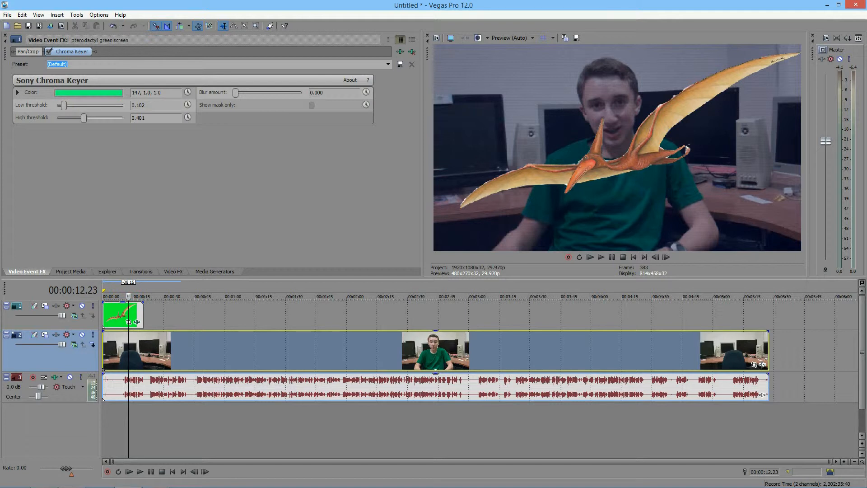
Test the keyer's blur amount at 1.000, return it to 0.000, and enable Show mask only.
drag(236, 92, 302, 92)
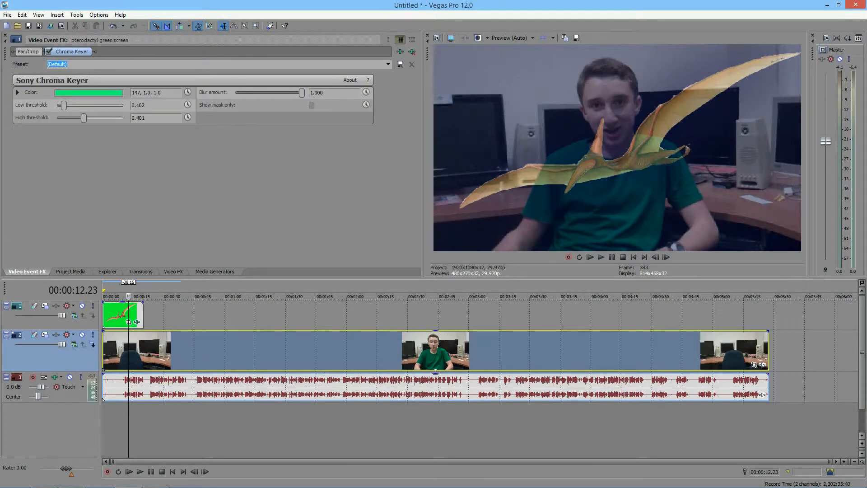
drag(301, 92, 235, 92)
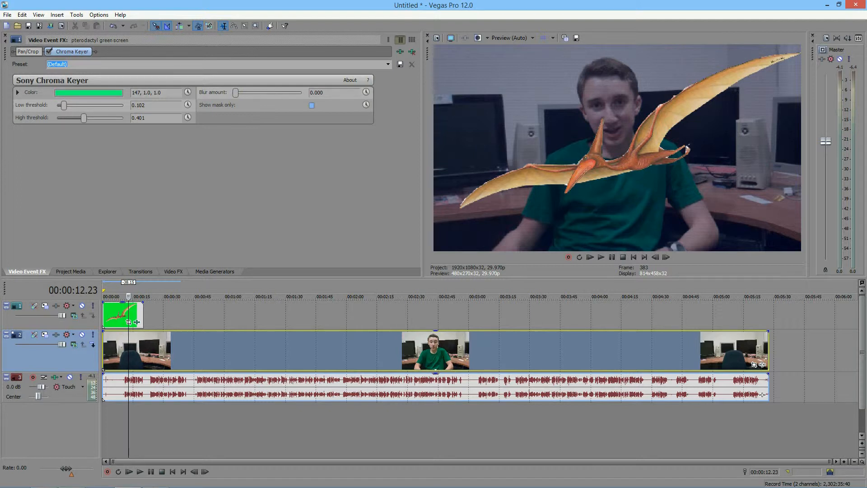
click(312, 105)
key(space)
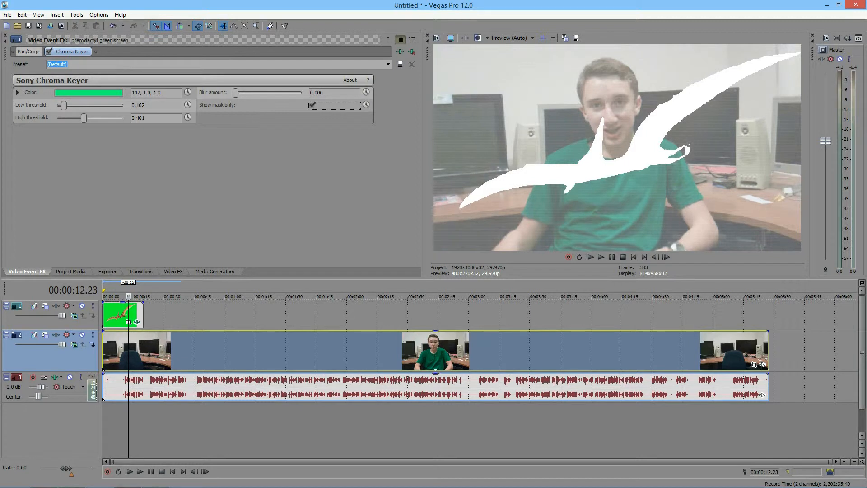
Move the VID00003 footage up to the top video track after the pterodactyl clip and add Sony Chroma Keyer to it.
drag(156, 351, 215, 315)
click(239, 351)
click(821, 322)
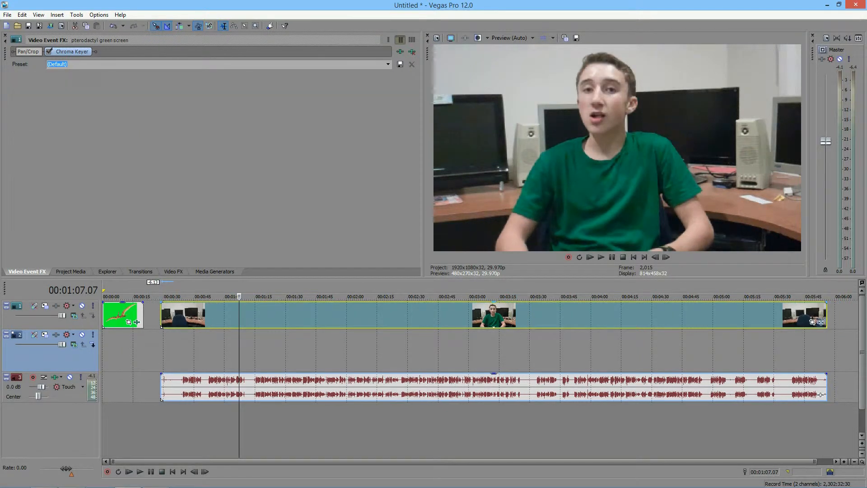
click(251, 255)
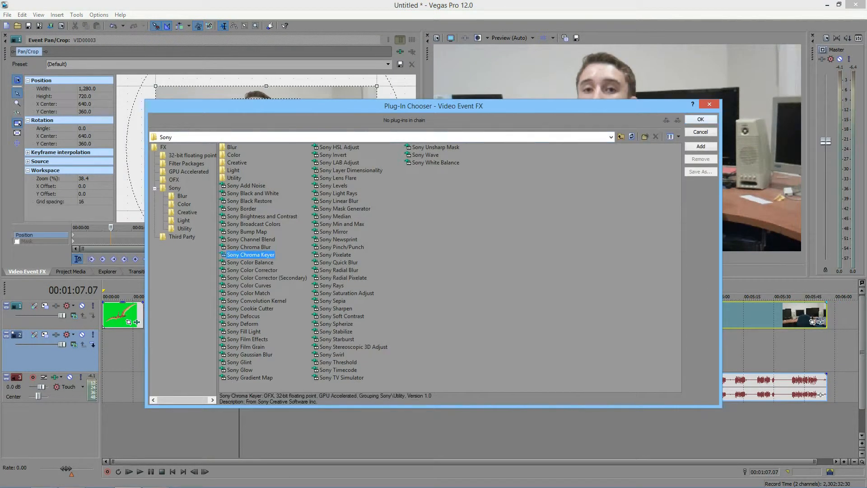
double_click(251, 255)
key(Return)
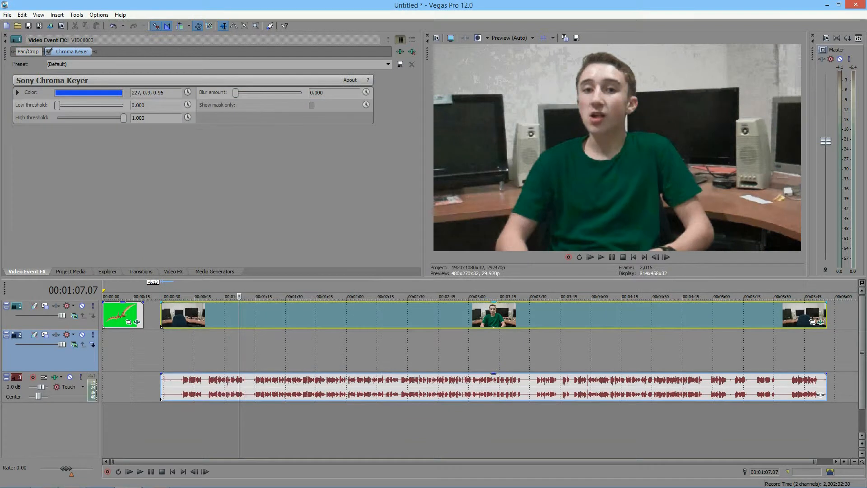
Try a green key colour in the footage's Chroma Keyer by shifting its hue and saturation.
click(89, 93)
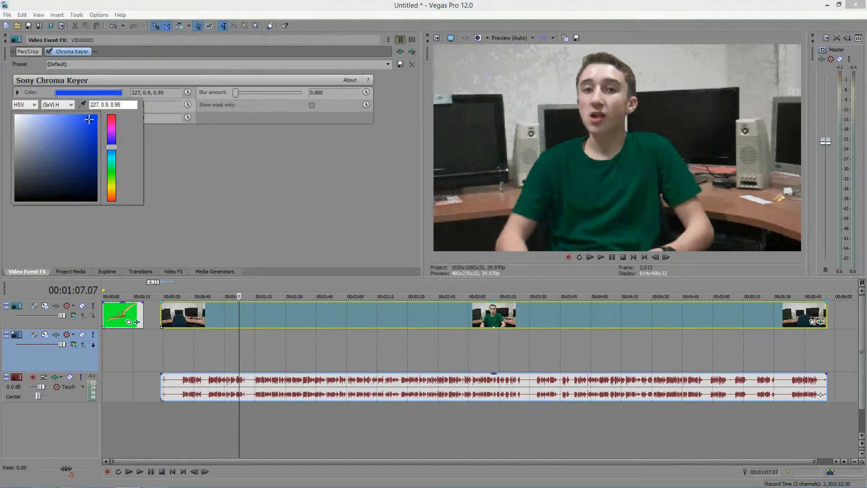
drag(111, 147, 112, 171)
mouse_move(89, 120)
mouse_down()
mouse_move(90, 142)
mouse_move(91, 118)
mouse_up()
key(Escape)
click(88, 92)
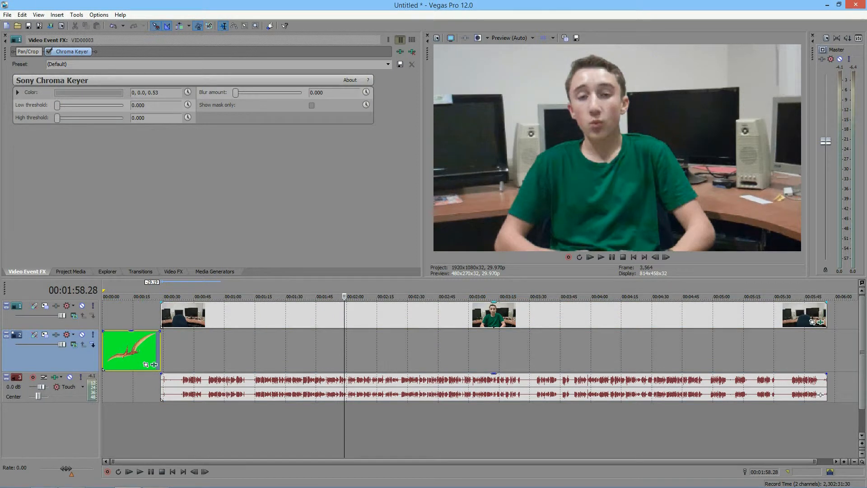
Set the footage's key colour to the shirt's dark green, HSV 163, 0.98, 0.31.
click(88, 93)
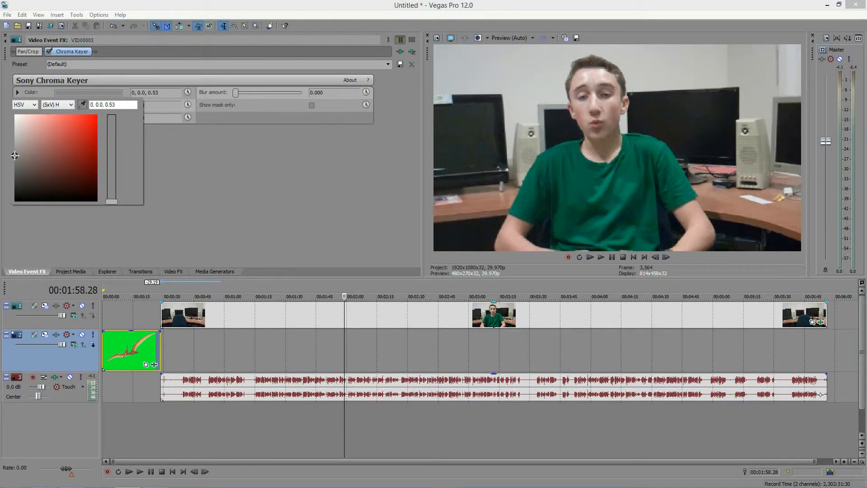
drag(15, 155, 95, 175)
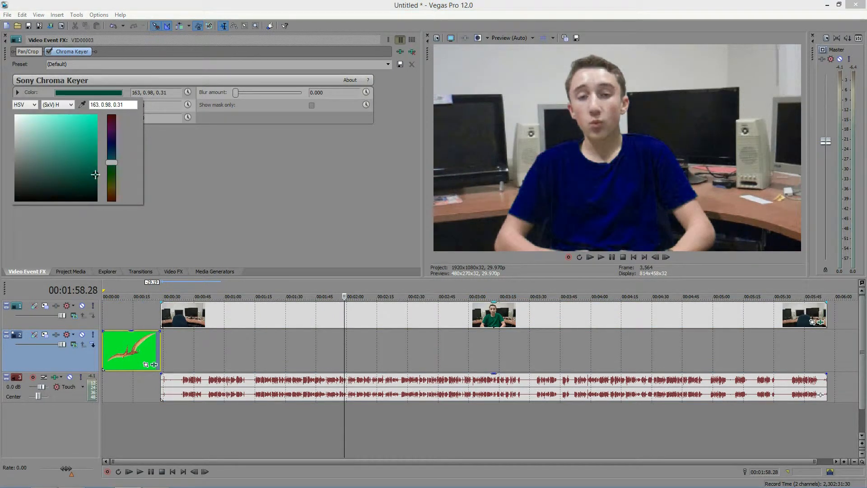
key(Escape)
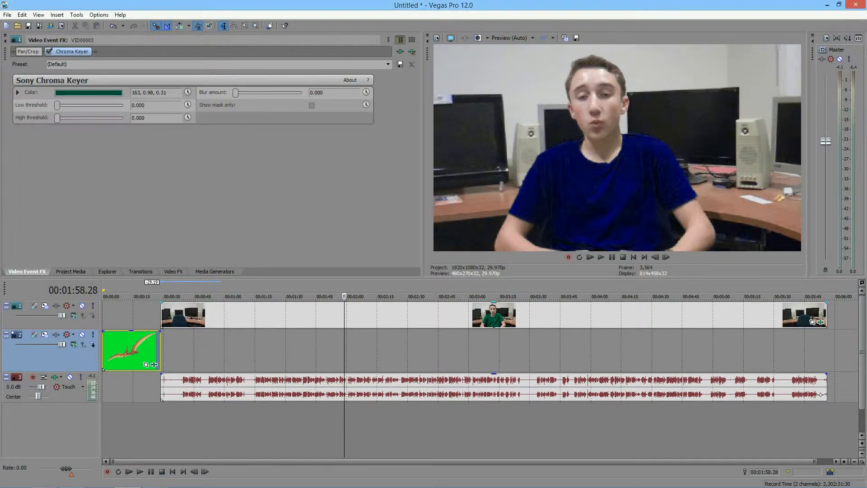
Place the pterodactyl clip beneath the footage across the playhead and set both keyer thresholds to 0.279.
drag(131, 350, 420, 364)
drag(57, 117, 75, 105)
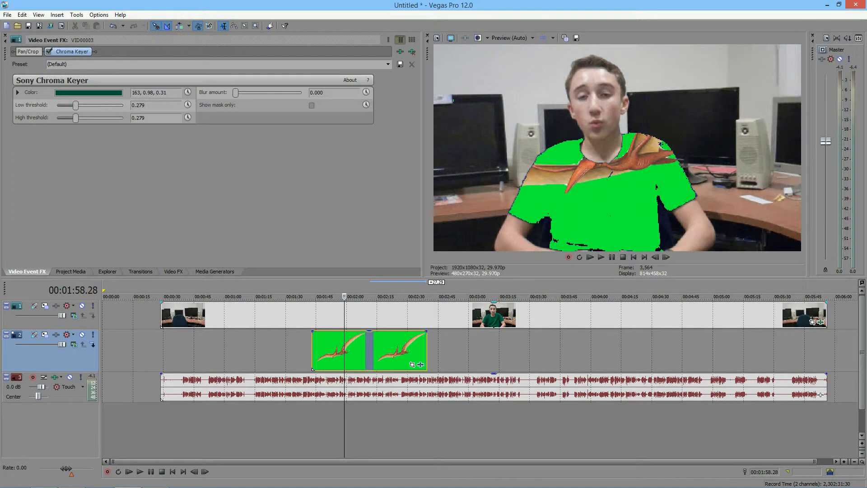
Set the footage keyer's blur amount to 0.088 and both thresholds to 0.000.
mouse_move(235, 92)
mouse_down()
mouse_move(251, 92)
mouse_move(235, 92)
mouse_up()
drag(236, 92, 241, 93)
drag(76, 118, 57, 105)
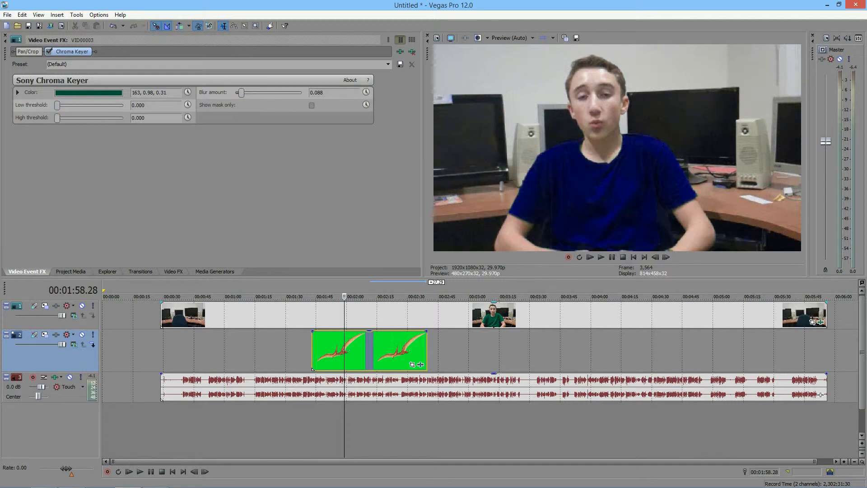
Sample the light wall behind the person as the footage's key colour, HSV 240, 0.02, 0.77.
click(88, 93)
click(82, 104)
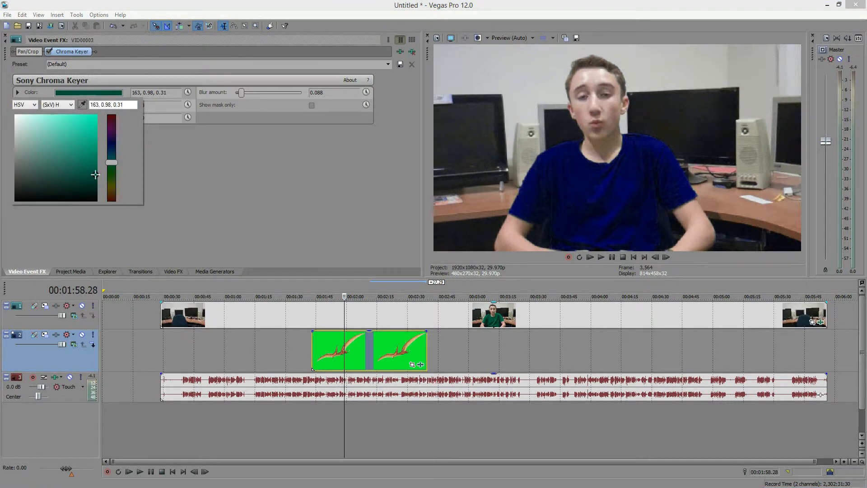
click(511, 77)
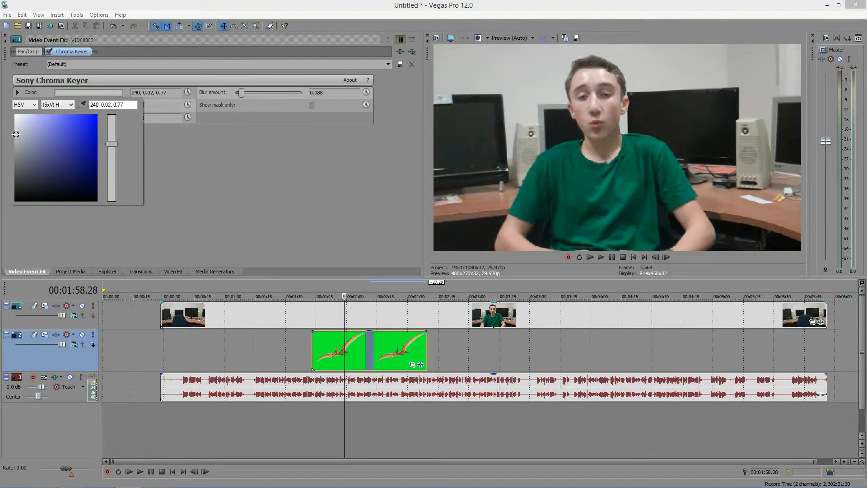
Move the pterodactyl clip to the start of the second track and remove the Chroma Keyer from the footage.
key(Escape)
mouse_move(57, 104)
mouse_down()
mouse_move(82, 106)
mouse_move(57, 105)
mouse_move(59, 118)
mouse_move(93, 118)
mouse_move(57, 117)
mouse_up()
click(398, 350)
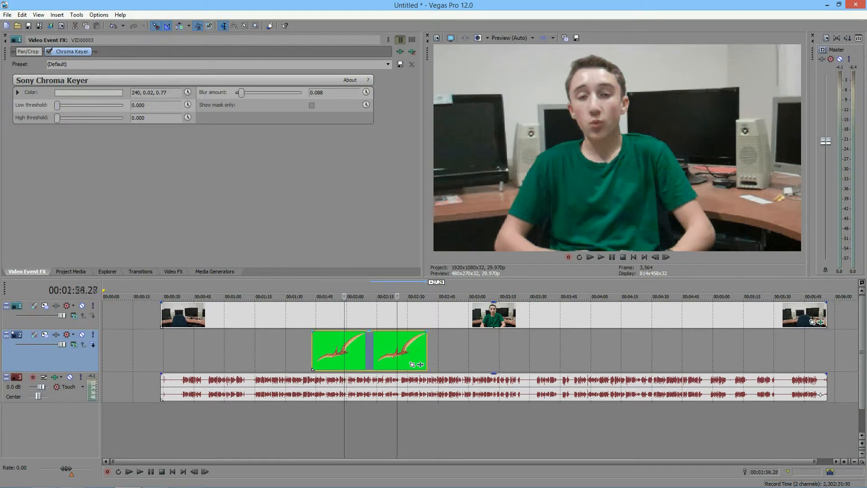
drag(398, 350, 187, 350)
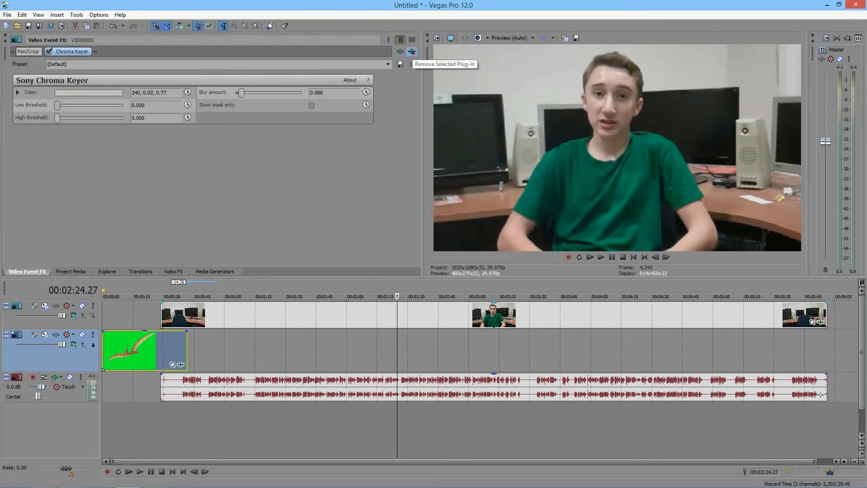
click(411, 51)
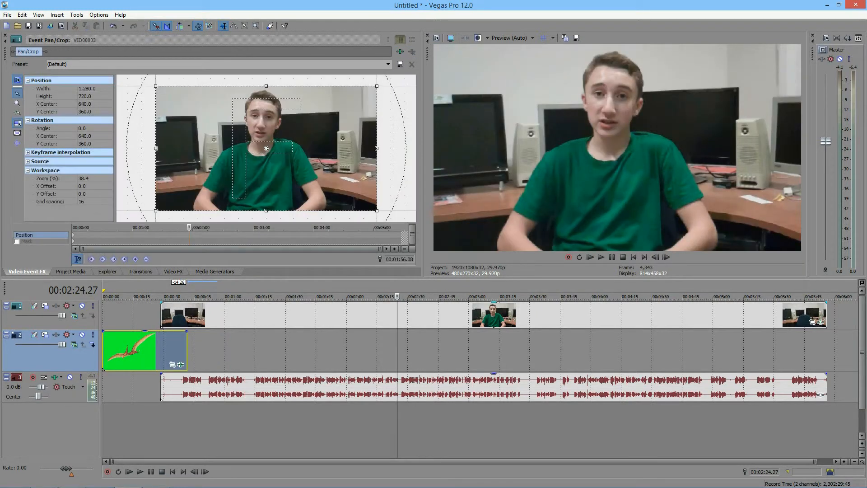
Apply the Chroma Keyer with the Pure Green Screen preset to the footage of the person.
click(174, 271)
click(46, 187)
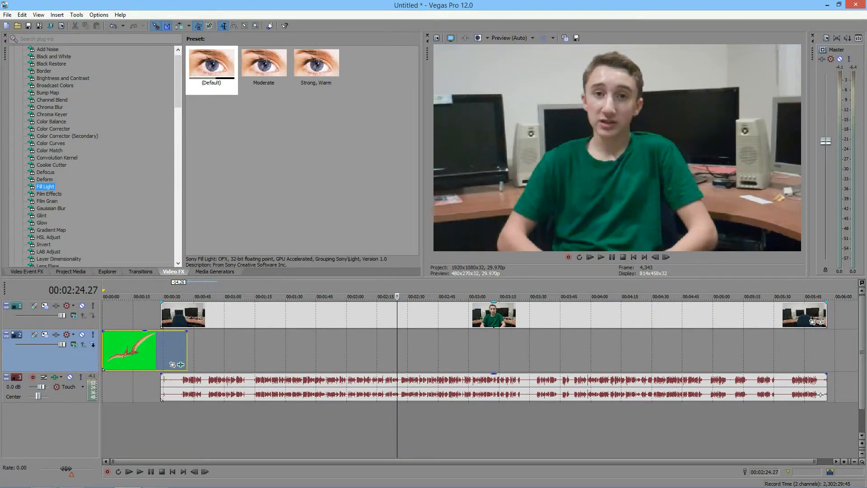
click(52, 114)
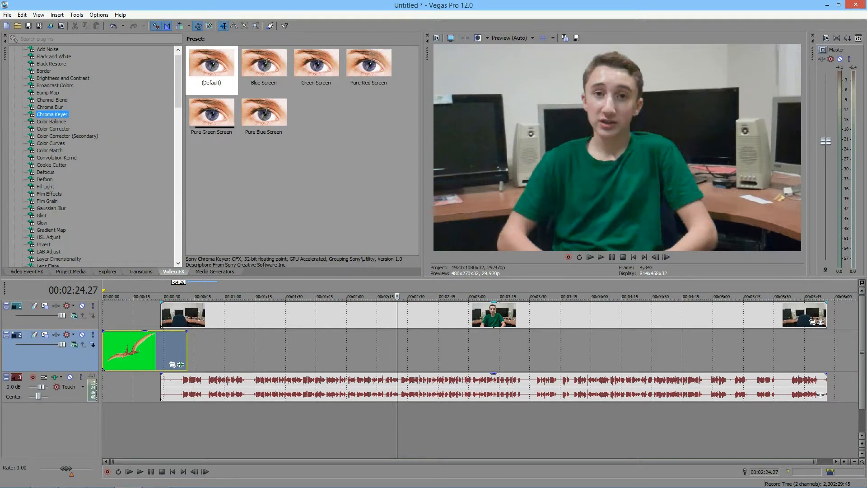
click(212, 115)
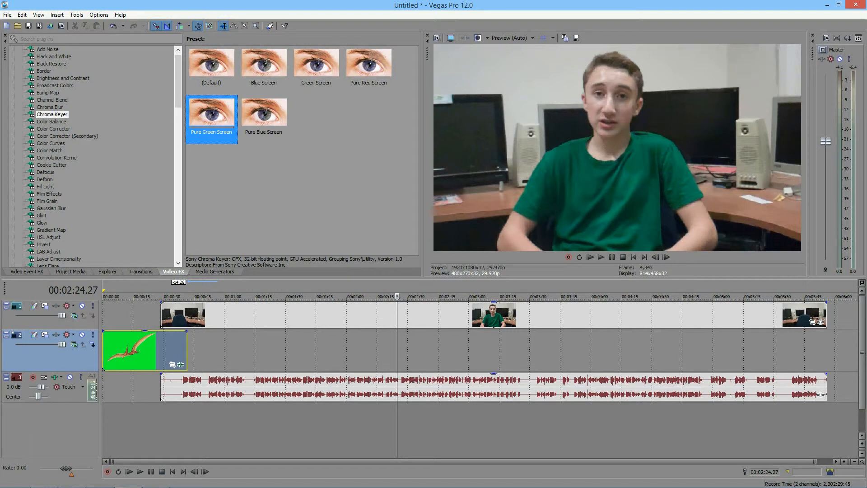
drag(211, 115, 271, 314)
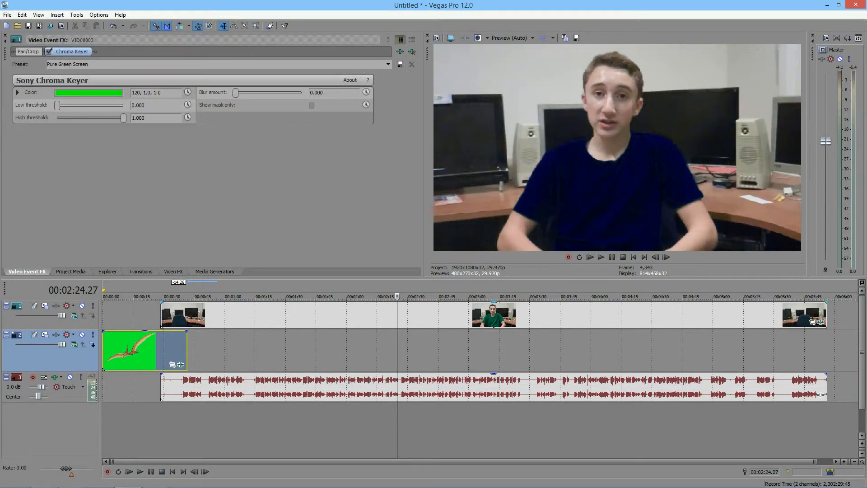
Rearrange the clips so the pterodactyl is on the first track and the footage on the second, both starting at zero.
drag(153, 350, 435, 350)
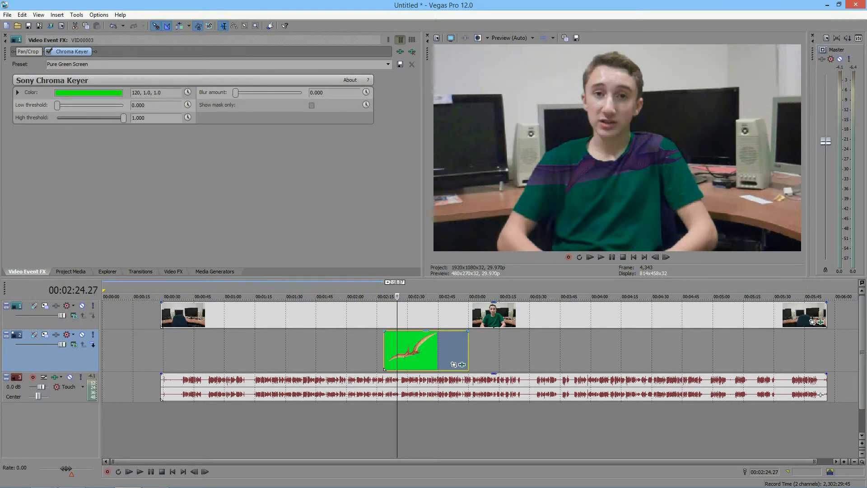
drag(434, 350, 153, 314)
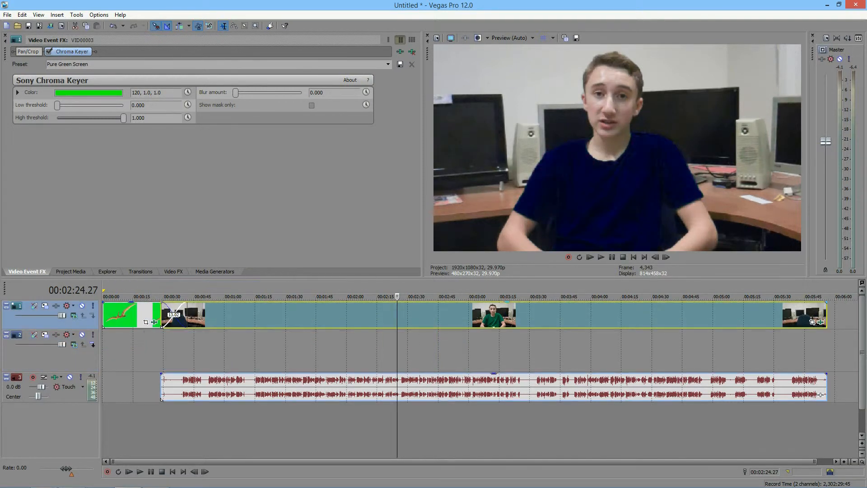
drag(289, 315, 230, 350)
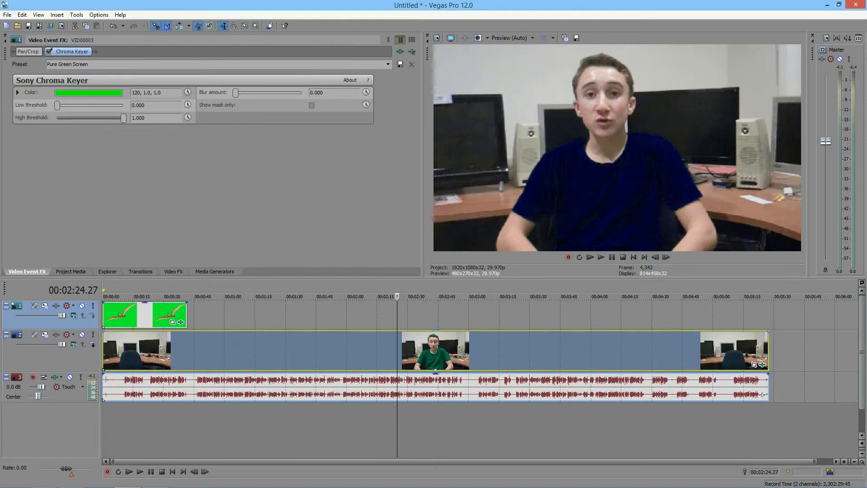
Replace the pterodactyl clip's existing keyer with a Chroma Keyer using the Pure Green Screen preset, with the playhead at 00:00:34.05.
click(181, 322)
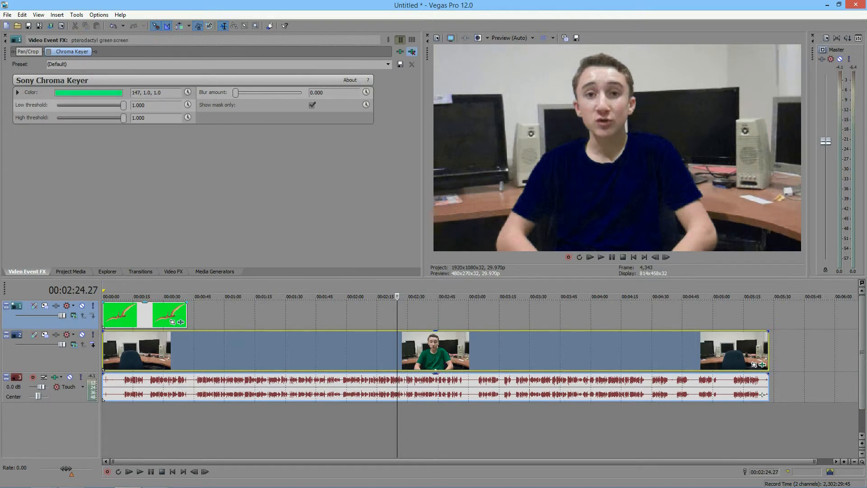
click(173, 322)
click(171, 316)
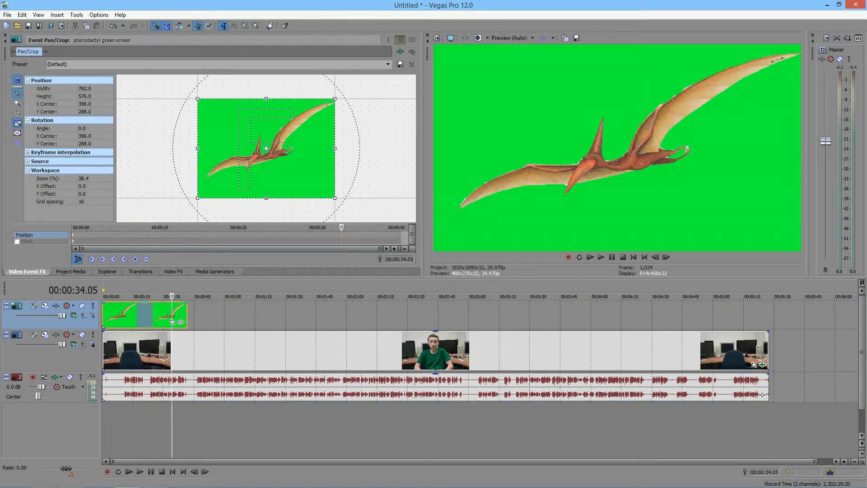
click(173, 271)
drag(211, 114, 165, 315)
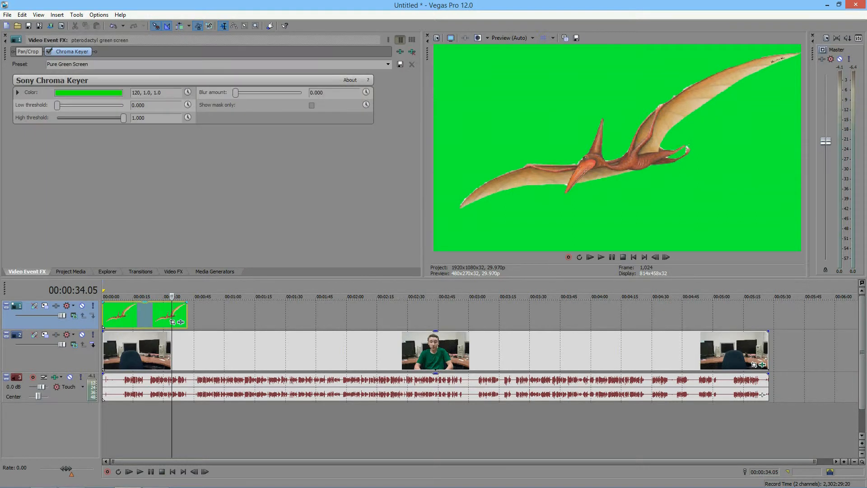